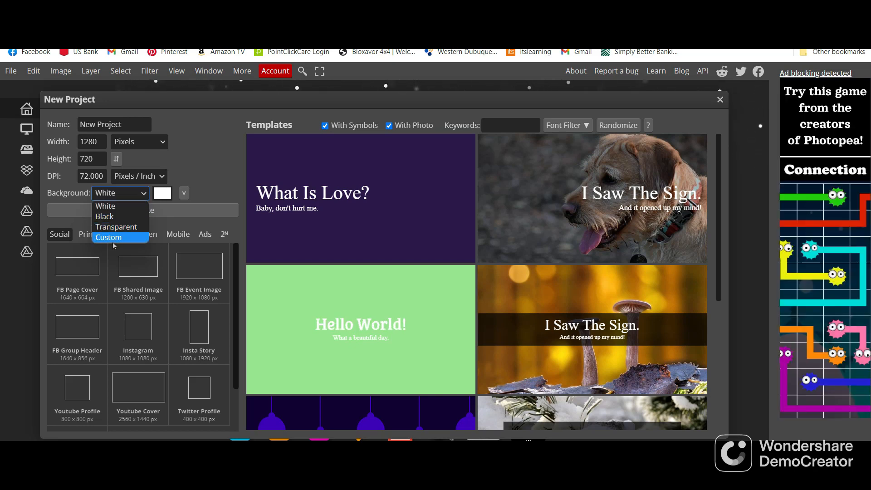
Create a new project from the 2560 x 1440 px Youtube Cover preset with a custom white background
{"action": "left_click", "coordinate": [146, 195]}
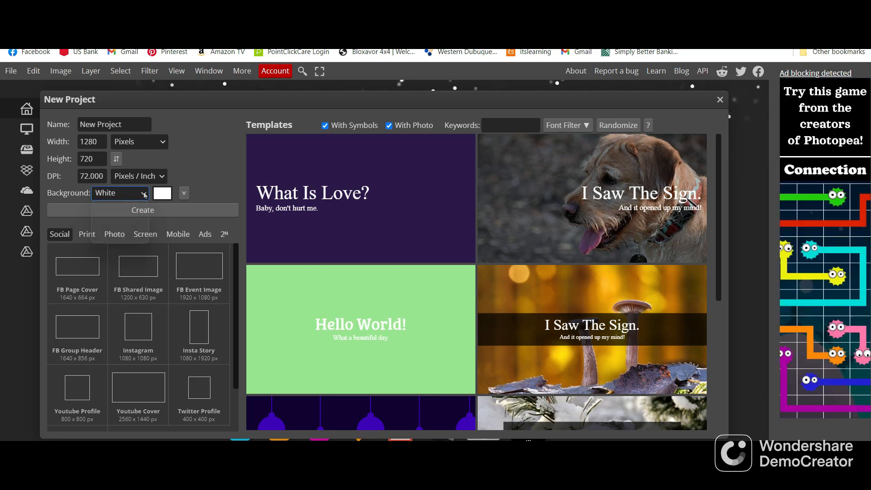
{"action": "left_click", "coordinate": [162, 193]}
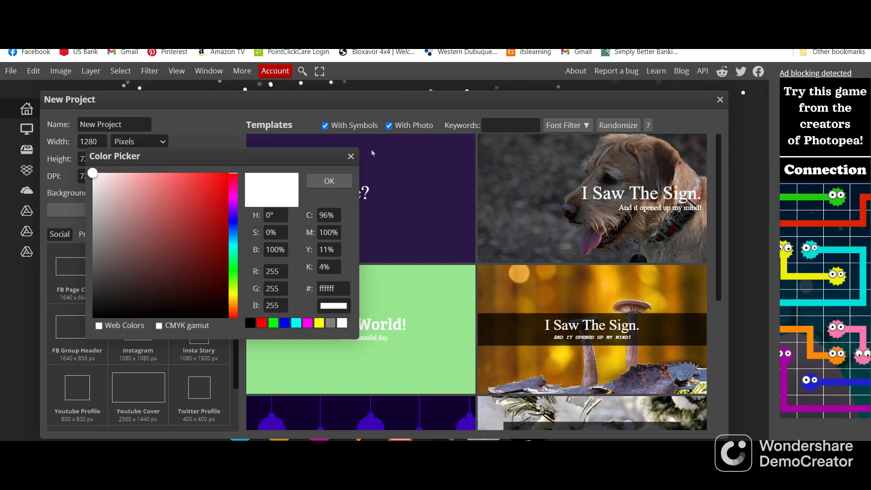
{"action": "left_click", "coordinate": [329, 182]}
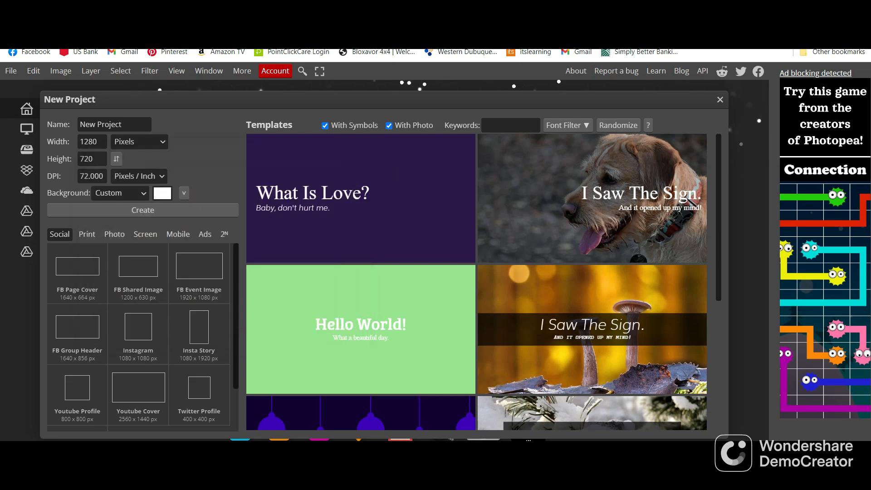
{"action": "left_click", "coordinate": [122, 388]}
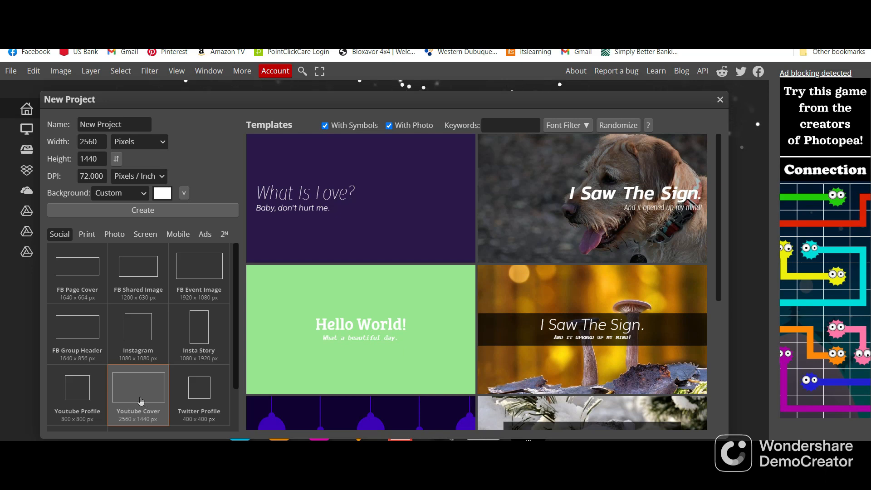
{"action": "double_click", "coordinate": [136, 212]}
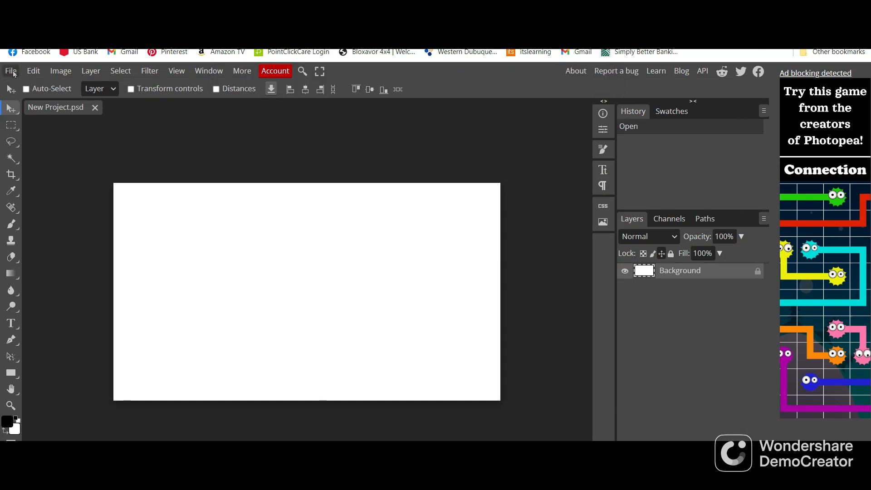
Place the Background.psd landscape image into the project and scale it to about 249% so it covers the whole canvas
{"action": "left_click", "coordinate": [11, 71]}
{"action": "left_click", "coordinate": [42, 122]}
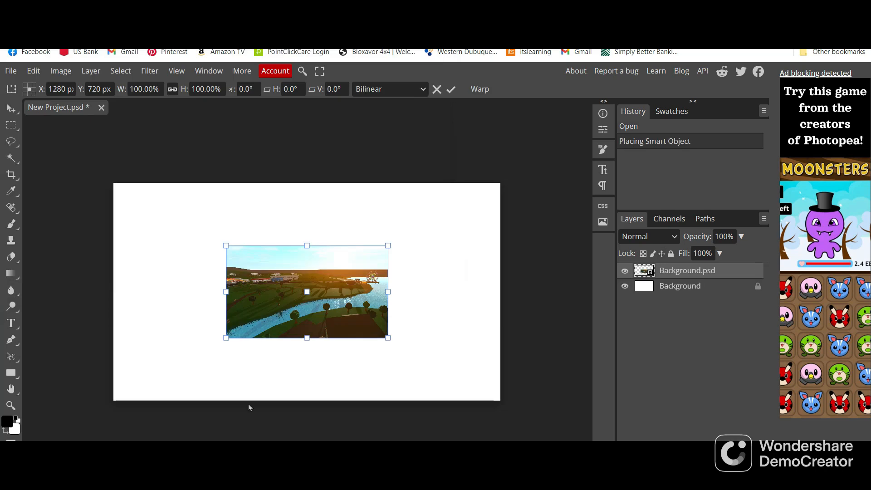
{"action": "left_click_drag", "start_coordinate": [306, 245], "coordinate": [307, 177]}
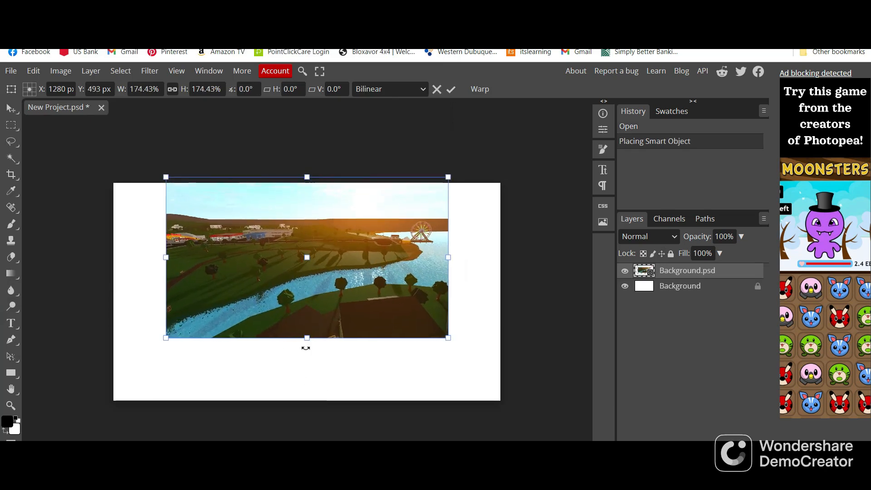
{"action": "left_click_drag", "start_coordinate": [307, 340], "coordinate": [309, 407]}
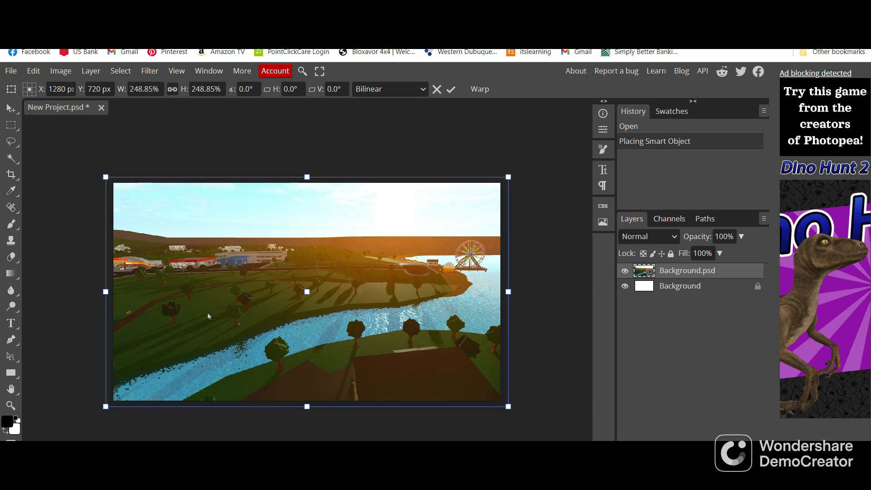
{"action": "left_click", "coordinate": [11, 72]}
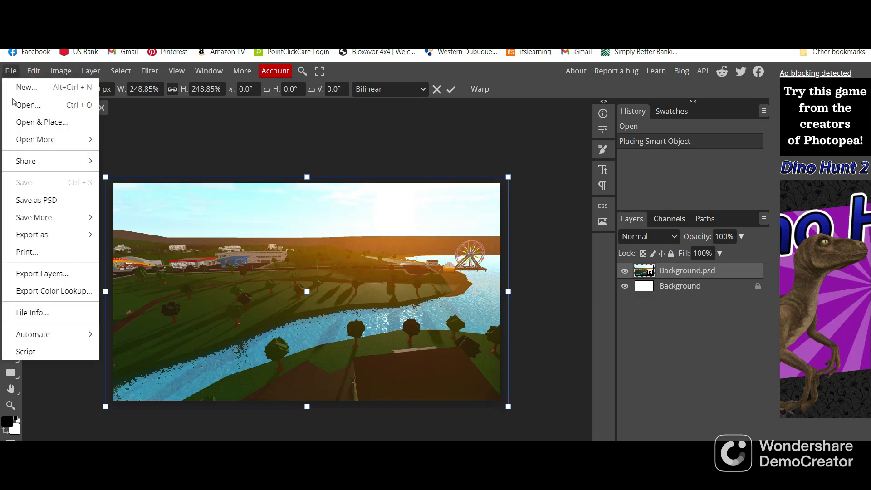
{"action": "left_click", "coordinate": [40, 124]}
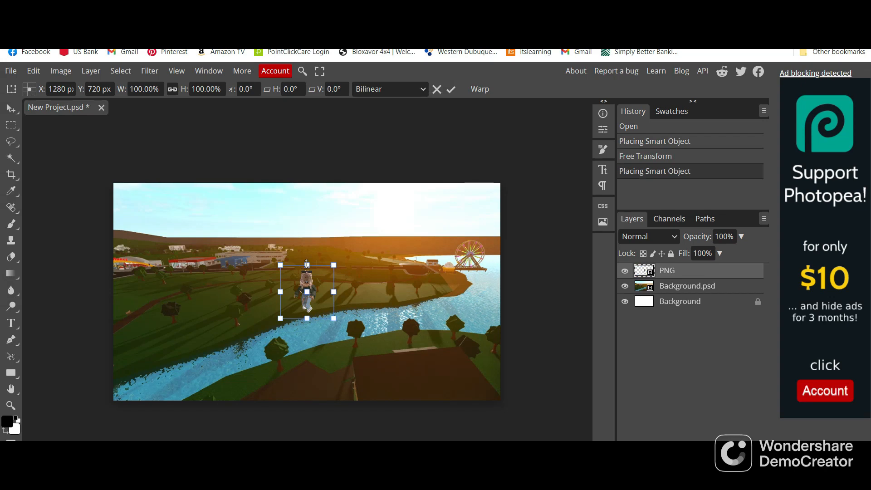
{"action": "left_click_drag", "start_coordinate": [307, 263], "coordinate": [306, 183]}
{"action": "left_click_drag", "start_coordinate": [307, 320], "coordinate": [301, 401]}
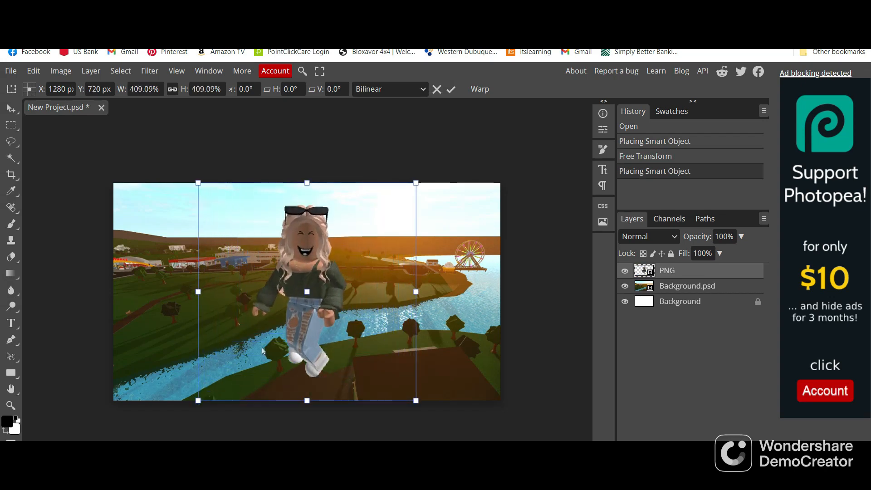
{"action": "left_click_drag", "start_coordinate": [262, 348], "coordinate": [161, 350]}
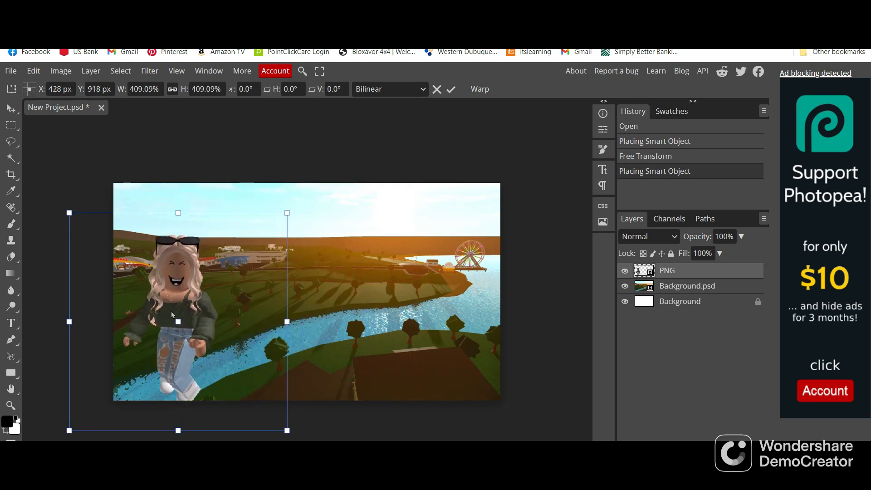
{"action": "key", "text": "Return"}
{"action": "key", "text": "Delete"}
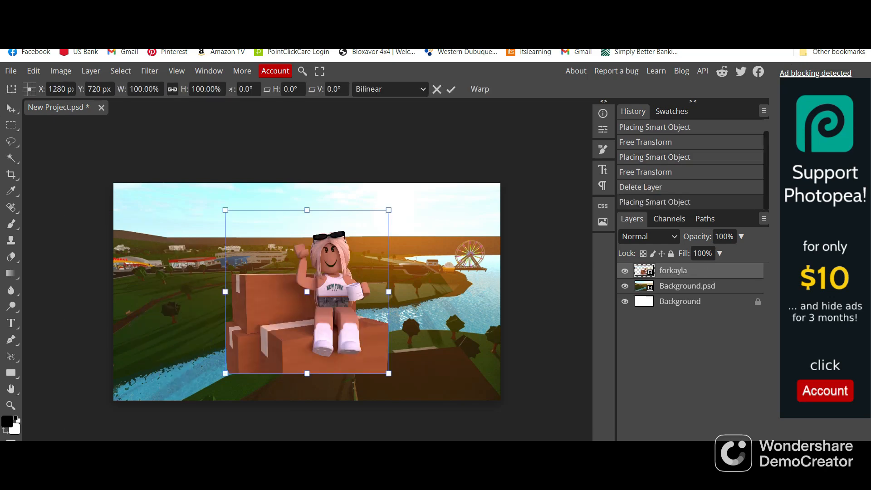
Place the forkayla character image, scale it to about 129% and fit it into the canvas's lower-left corner
{"action": "left_click_drag", "start_coordinate": [251, 307], "coordinate": [138, 340]}
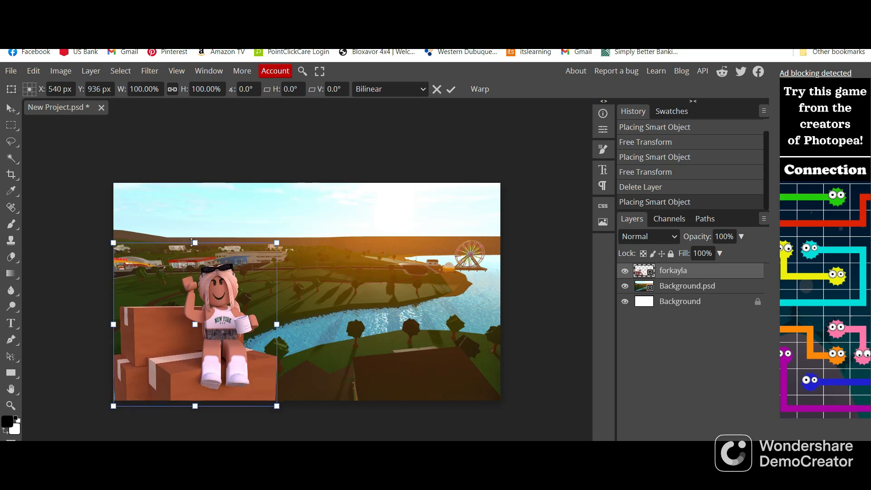
{"action": "left_click_drag", "start_coordinate": [194, 243], "coordinate": [212, 200]}
{"action": "left_click_drag", "start_coordinate": [234, 315], "coordinate": [241, 308]}
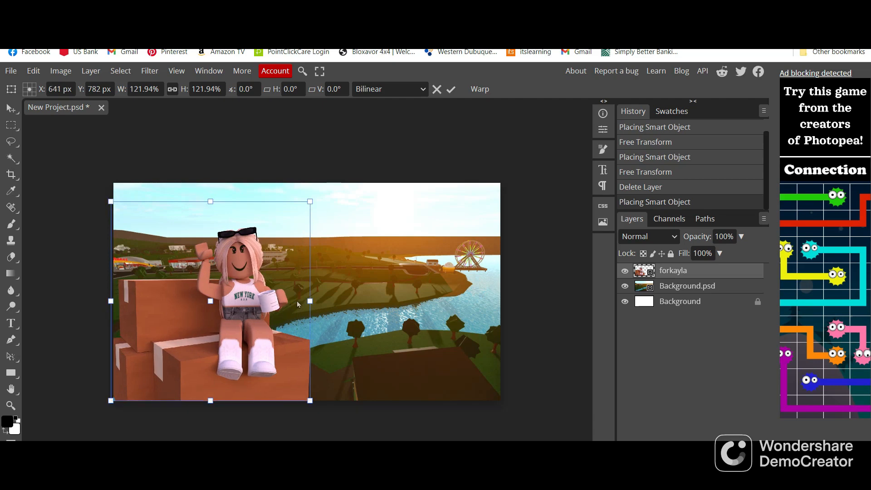
{"action": "mouse_move", "coordinate": [212, 201]}
{"action": "left_mouse_down"}
{"action": "mouse_move", "coordinate": [218, 187]}
{"action": "mouse_move", "coordinate": [219, 200]}
{"action": "left_mouse_up"}
{"action": "left_click_drag", "start_coordinate": [310, 301], "coordinate": [322, 300]}
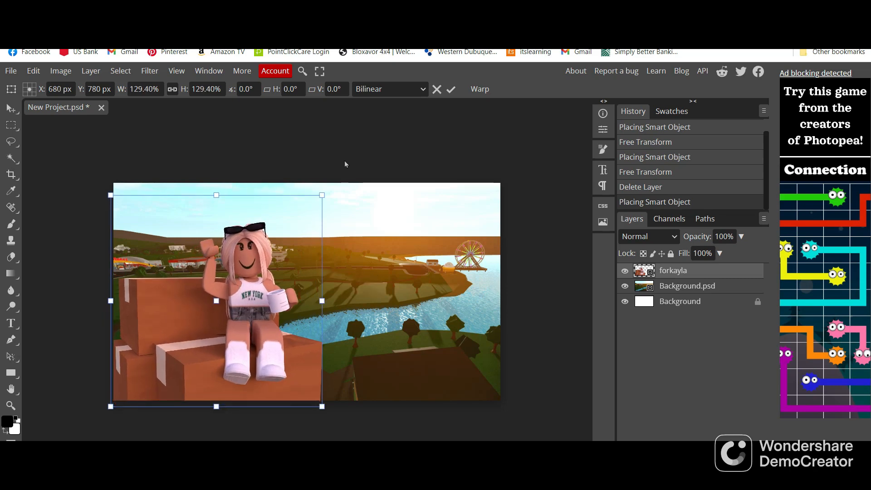
{"action": "left_click_drag", "start_coordinate": [344, 161], "coordinate": [343, 163]}
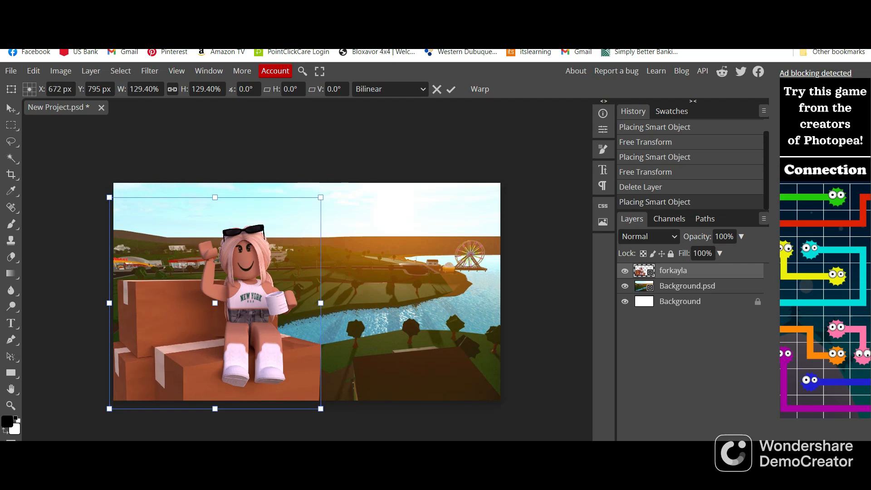
{"action": "left_click_drag", "start_coordinate": [215, 303], "coordinate": [219, 295]}
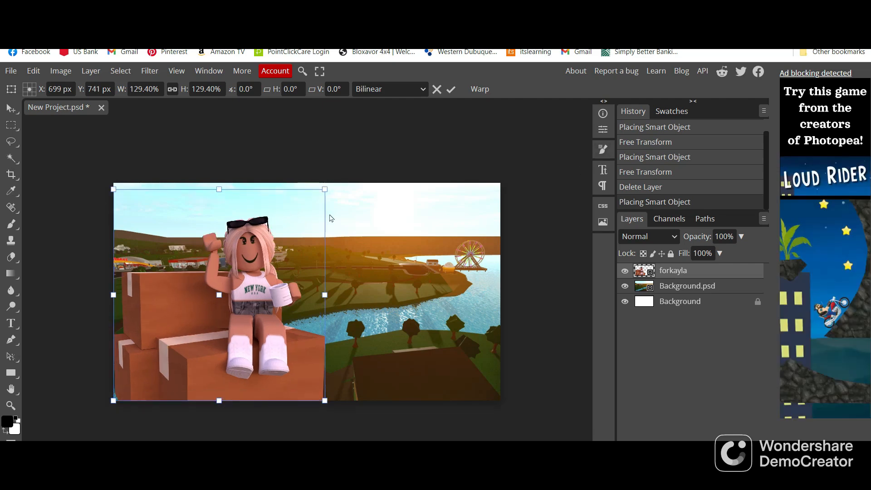
Set the text size to 205 px and the text colour to pale pink f7e3e3
{"action": "left_click", "coordinate": [603, 175]}
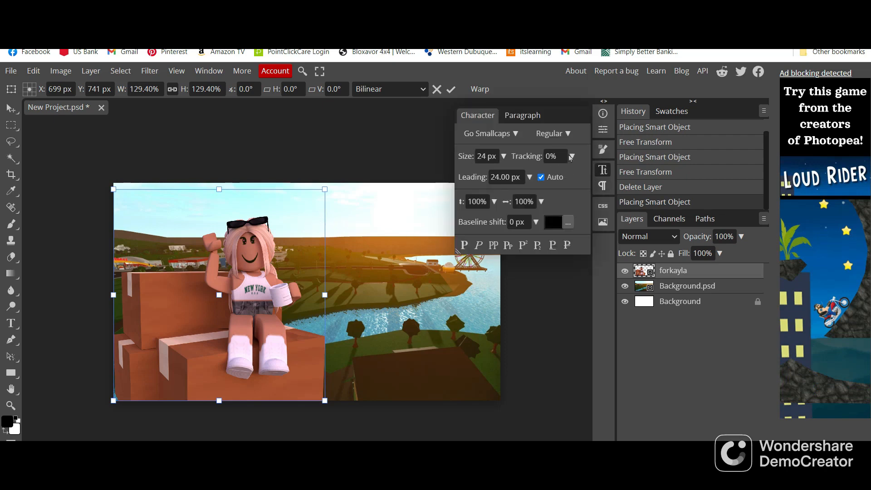
{"action": "left_click", "coordinate": [482, 156]}
{"action": "key", "text": "BackSpace"}
{"action": "type", "text": "205"}
{"action": "left_click", "coordinate": [550, 224]}
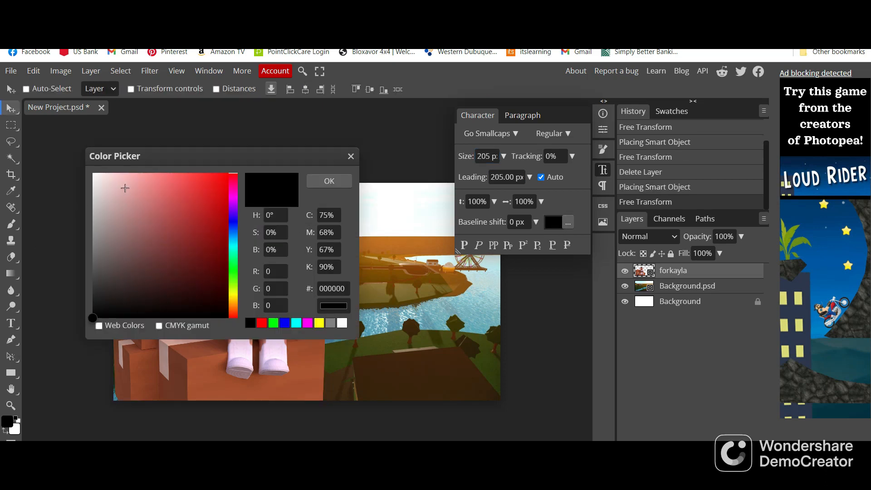
{"action": "mouse_move", "coordinate": [124, 188]}
{"action": "left_mouse_down"}
{"action": "mouse_move", "coordinate": [97, 172]}
{"action": "mouse_move", "coordinate": [99, 158]}
{"action": "mouse_move", "coordinate": [91, 168]}
{"action": "mouse_move", "coordinate": [105, 182]}
{"action": "left_mouse_up"}
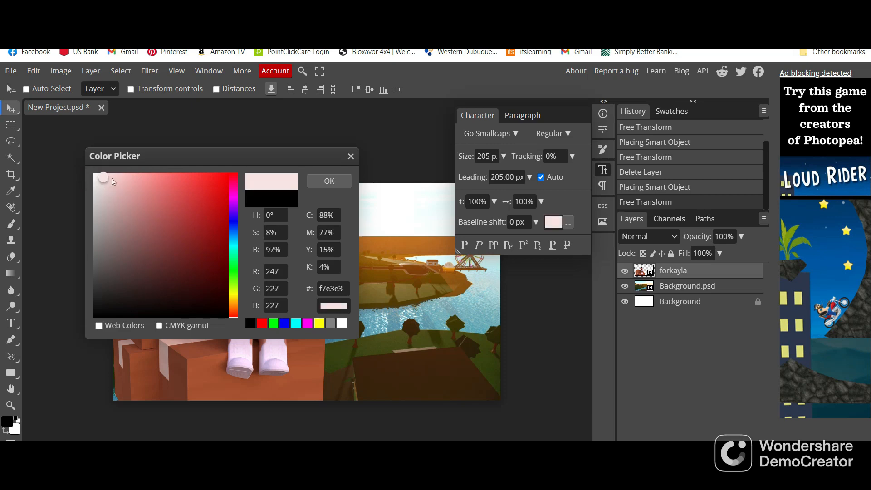
{"action": "left_click", "coordinate": [317, 184]}
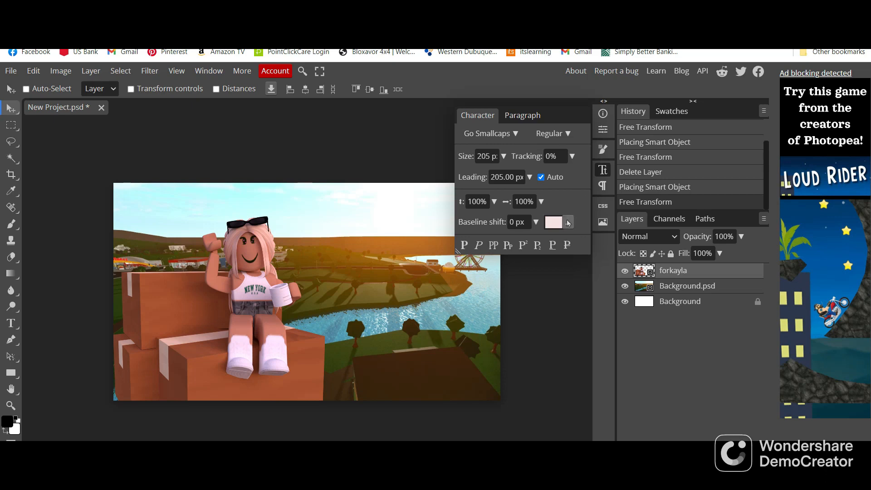
{"action": "left_click", "coordinate": [603, 176]}
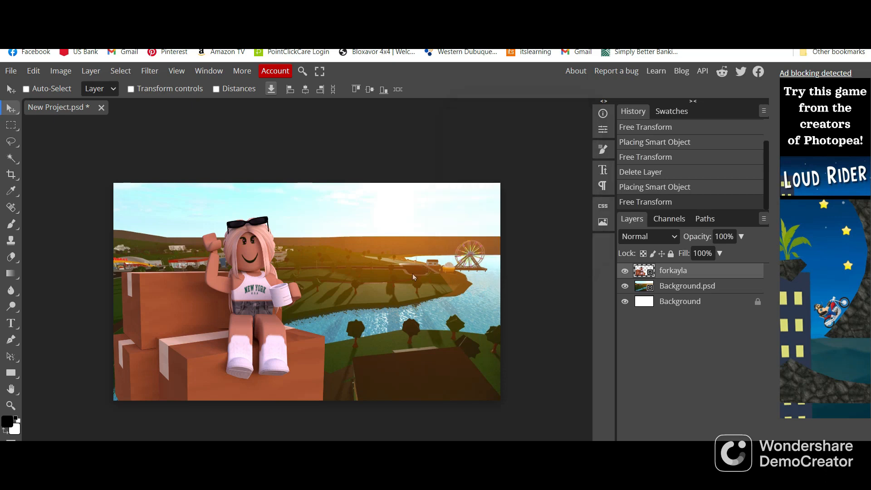
{"action": "left_click", "coordinate": [604, 175]}
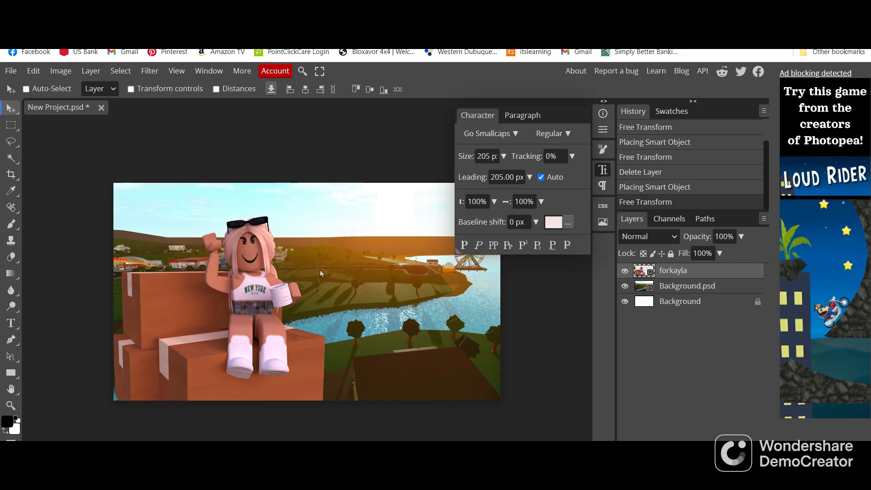
{"action": "left_click", "coordinate": [604, 172]}
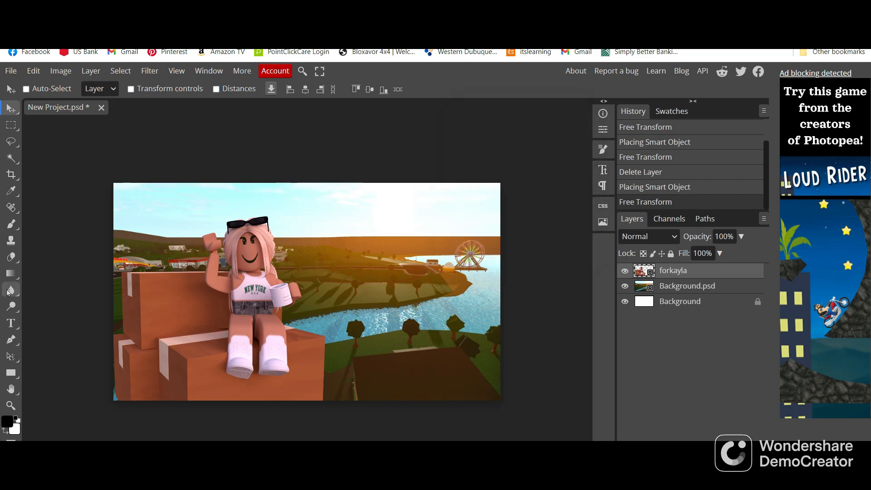
Add the title text "New House Tour" and move it to the upper-right part of the canvas
{"action": "left_click", "coordinate": [11, 323]}
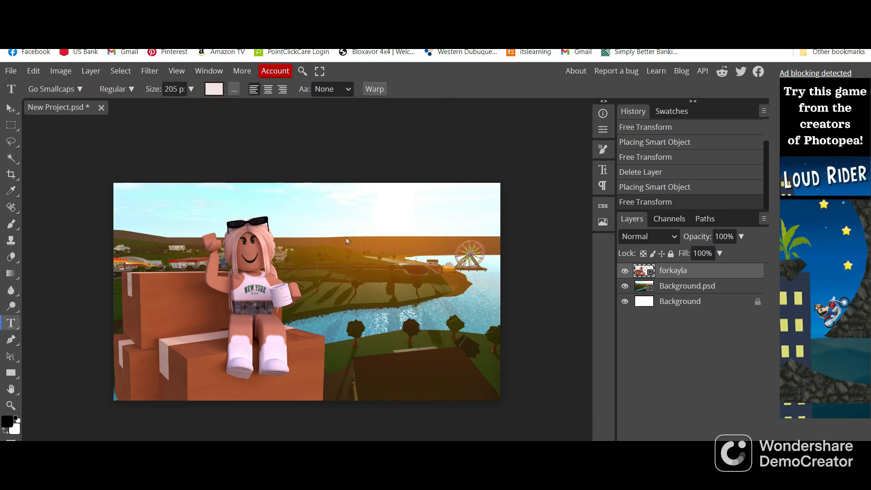
{"action": "left_click", "coordinate": [305, 269]}
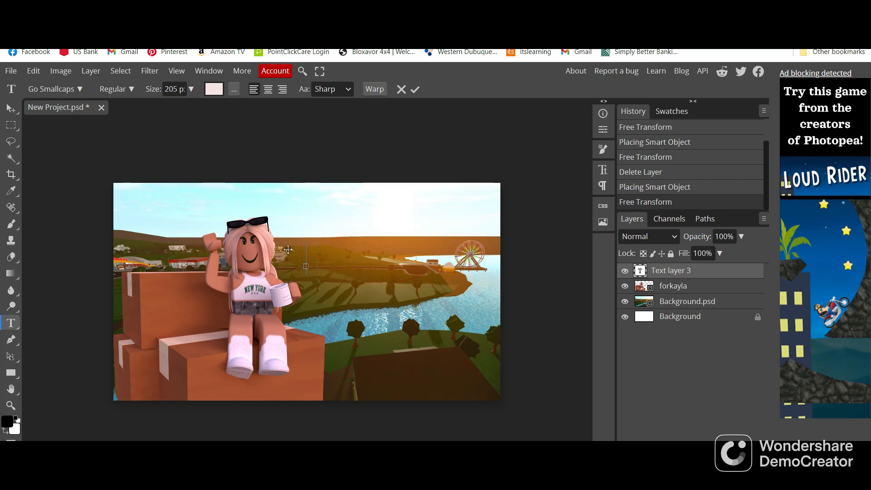
{"action": "type", "text": "NEW House"}
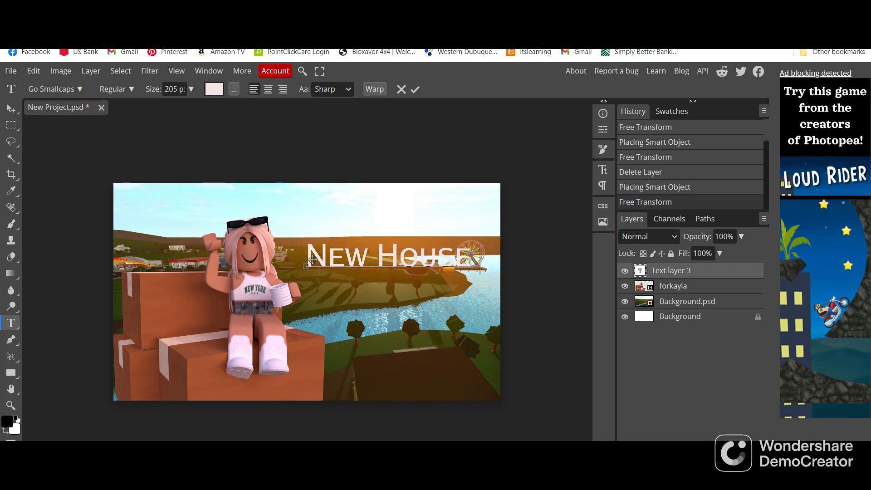
{"action": "type", "text": " Tour"}
{"action": "left_click_drag", "start_coordinate": [304, 267], "coordinate": [233, 223]}
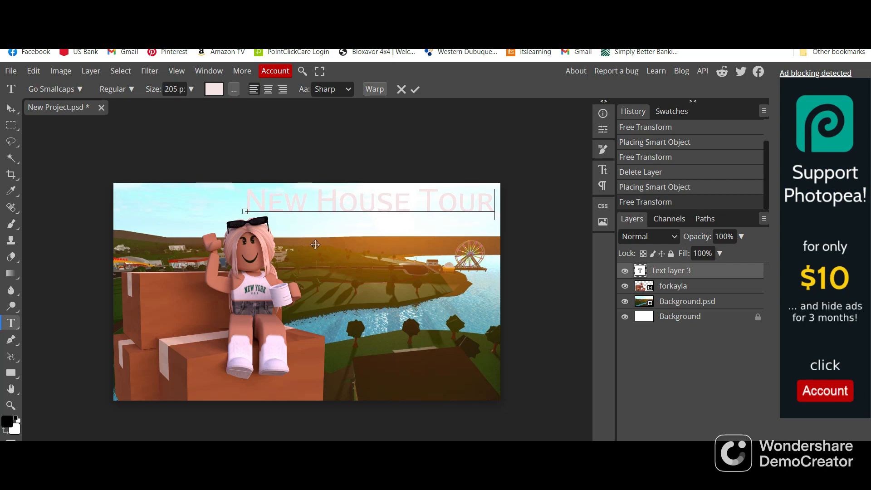
Select the whole "New House Tour" title and recolour it to pink e3b3b3
{"action": "left_click_drag", "start_coordinate": [490, 208], "coordinate": [260, 236]}
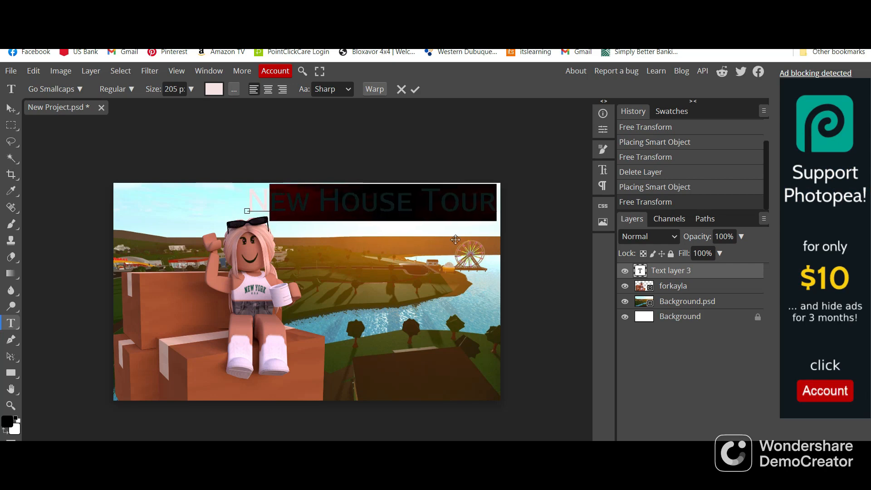
{"action": "left_click", "coordinate": [494, 207]}
{"action": "left_click_drag", "start_coordinate": [494, 207], "coordinate": [200, 164]}
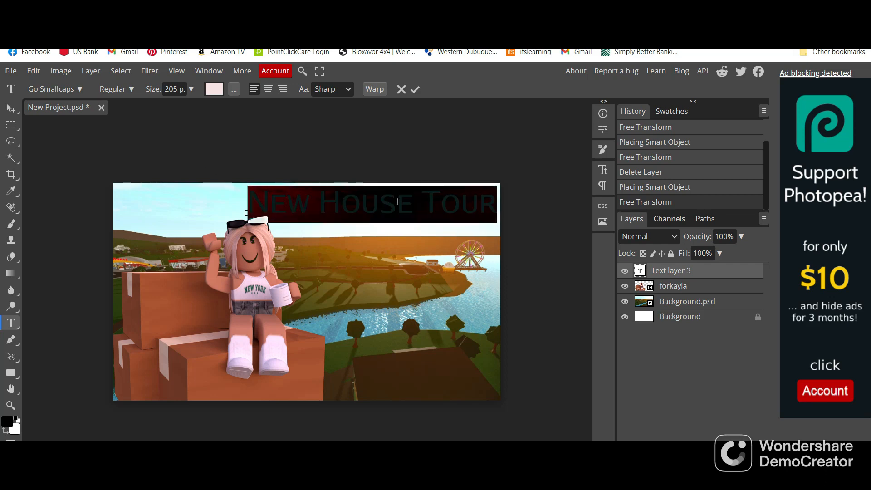
{"action": "left_click", "coordinate": [604, 173]}
{"action": "left_click", "coordinate": [553, 222]}
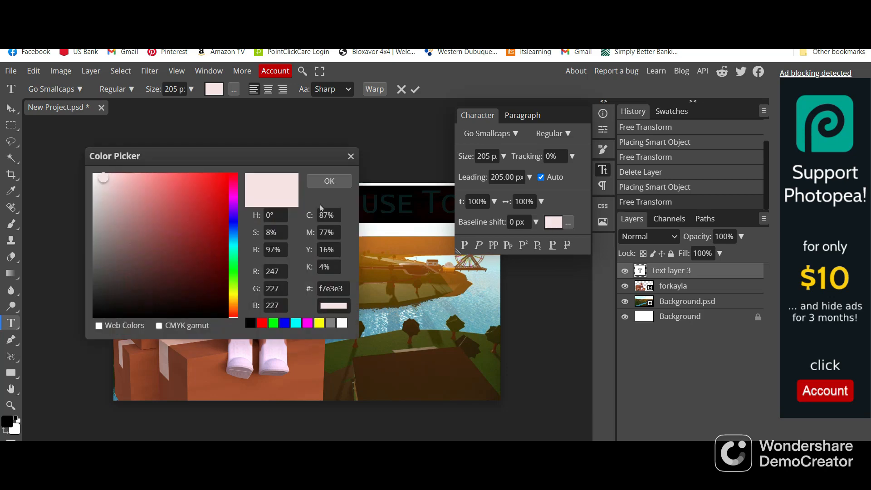
{"action": "left_click_drag", "start_coordinate": [108, 182], "coordinate": [121, 188]}
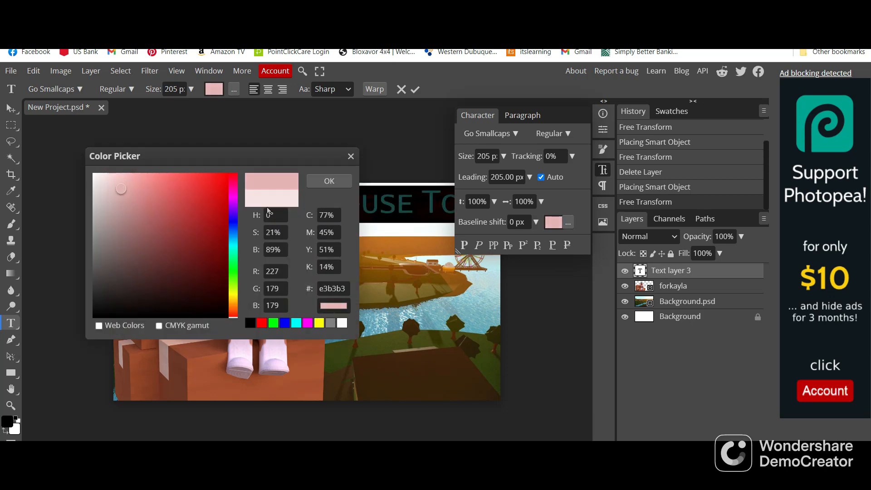
{"action": "left_click", "coordinate": [312, 184]}
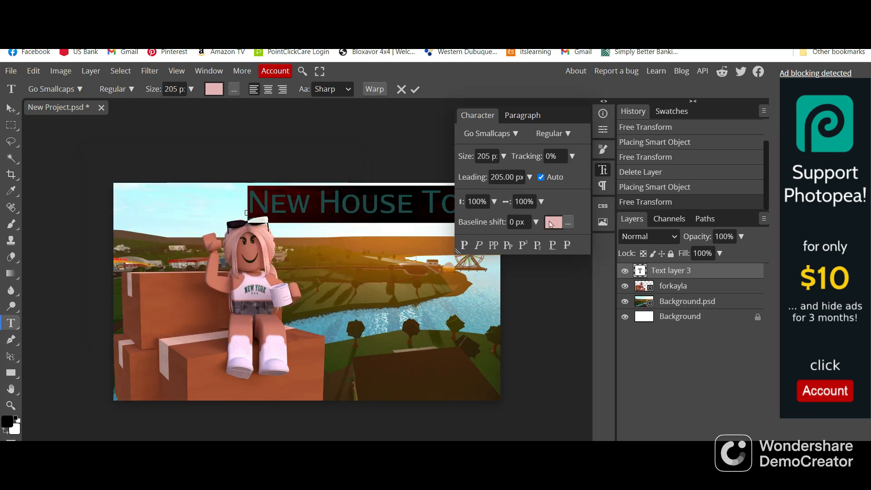
{"action": "left_click", "coordinate": [603, 170]}
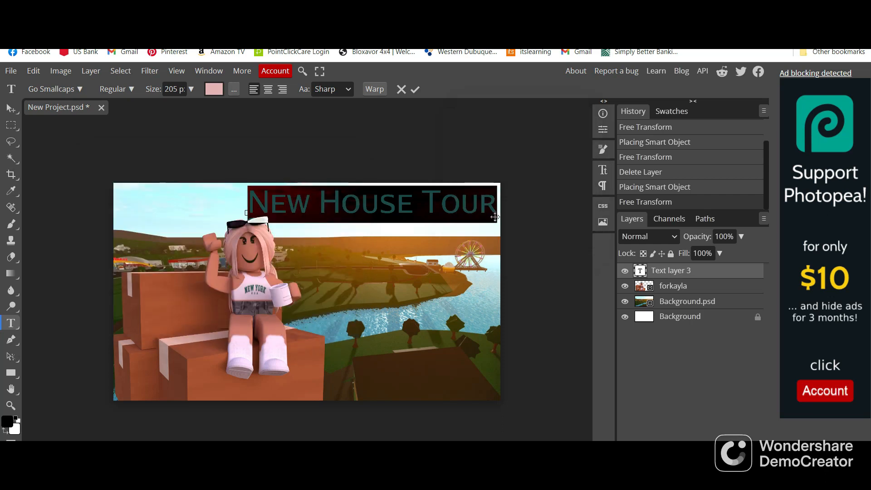
Select the whole "New House Tour" title and give its letters a white ffffff stroke
{"action": "left_click", "coordinate": [497, 203]}
{"action": "left_click_drag", "start_coordinate": [496, 203], "coordinate": [237, 197]}
{"action": "left_click", "coordinate": [603, 170]}
{"action": "left_click", "coordinate": [569, 222]}
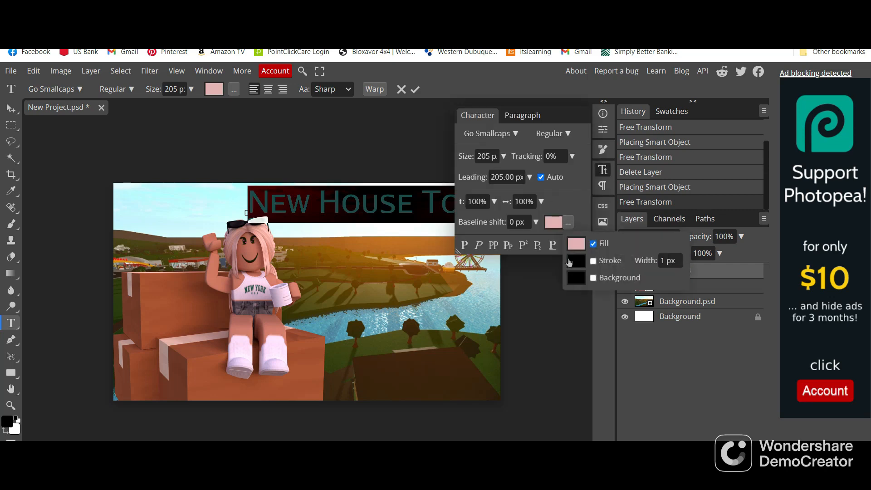
{"action": "left_click", "coordinate": [593, 261]}
{"action": "left_click", "coordinate": [577, 262]}
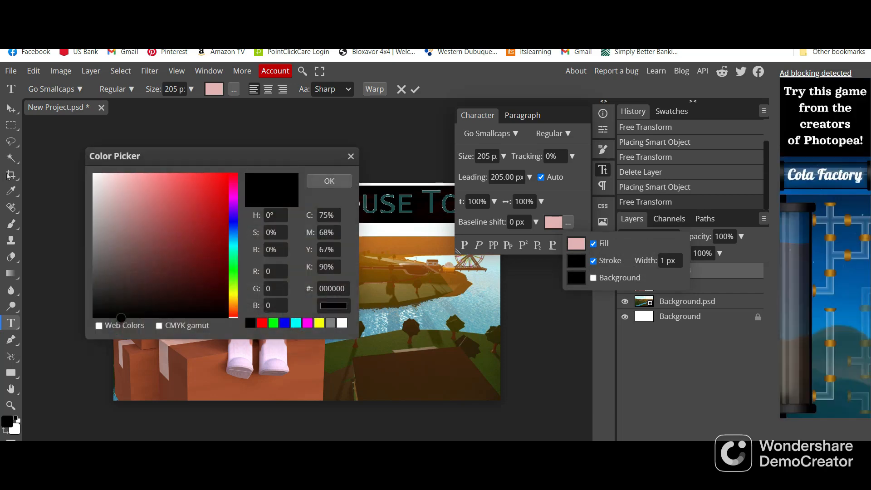
{"action": "left_click_drag", "start_coordinate": [111, 201], "coordinate": [93, 173]}
{"action": "left_click", "coordinate": [329, 181]}
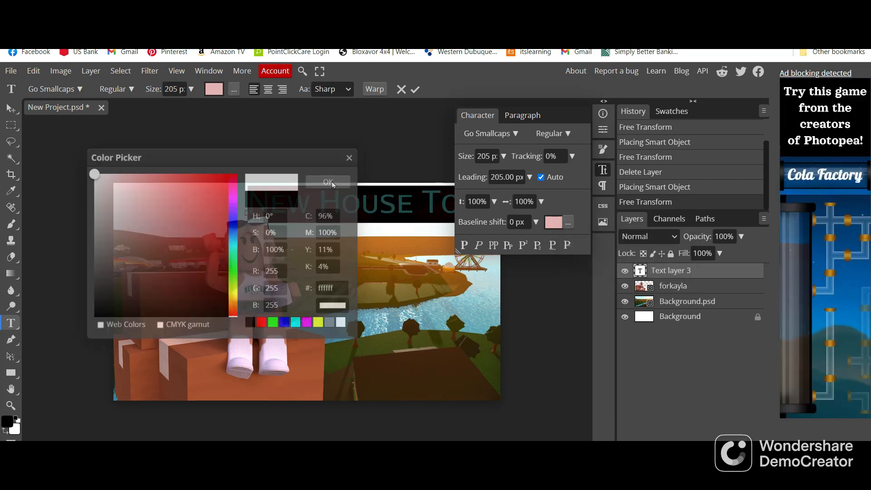
Set the width of the title's white stroke to 15 px and deselect the text
{"action": "left_click", "coordinate": [568, 222]}
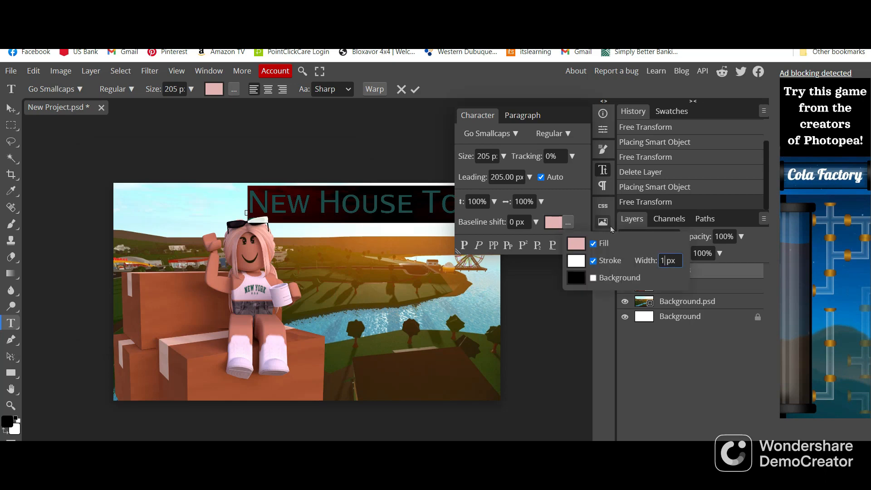
{"action": "type", "text": "5"}
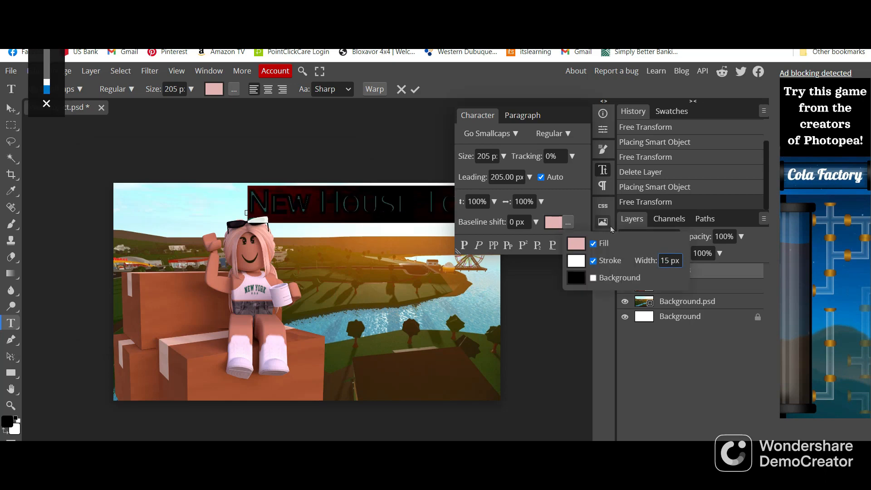
{"action": "key", "text": "Return"}
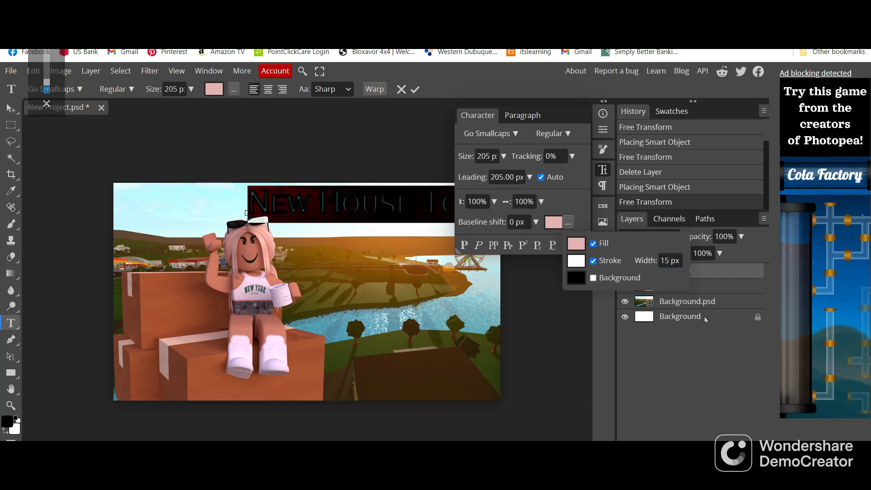
{"action": "left_click", "coordinate": [576, 311]}
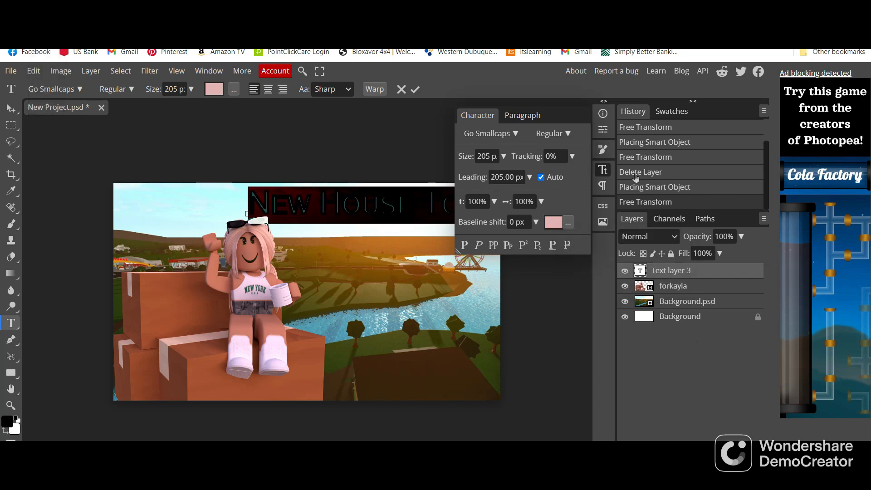
{"action": "left_click", "coordinate": [607, 173]}
{"action": "left_click", "coordinate": [497, 223]}
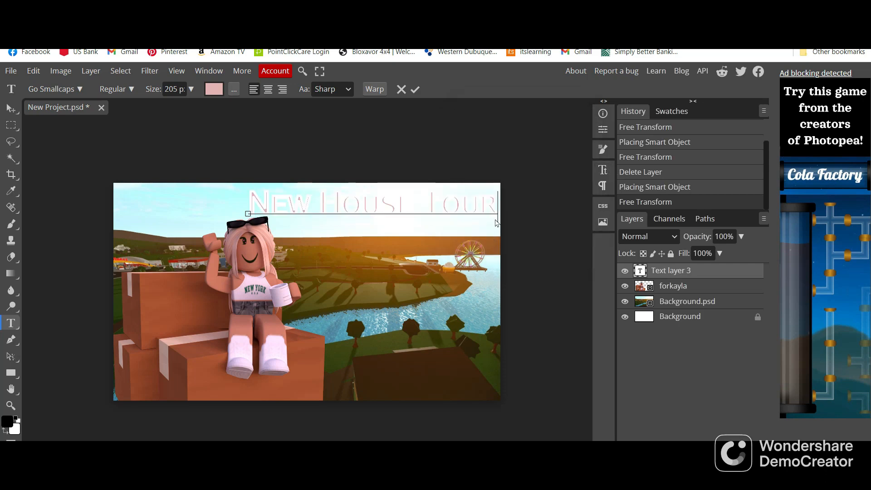
Reselect the whole title, make its white stroke thinner and nudge the title slightly up and to the left
{"action": "left_click_drag", "start_coordinate": [500, 216], "coordinate": [241, 247]}
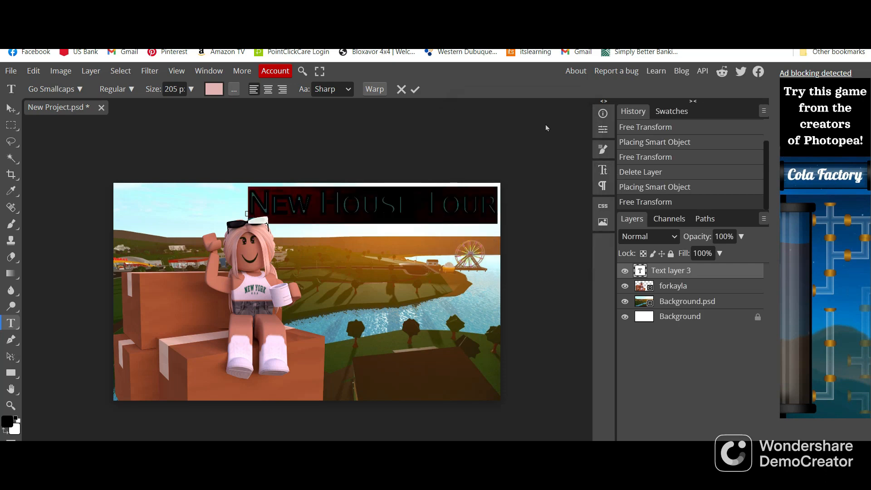
{"action": "left_click", "coordinate": [602, 169]}
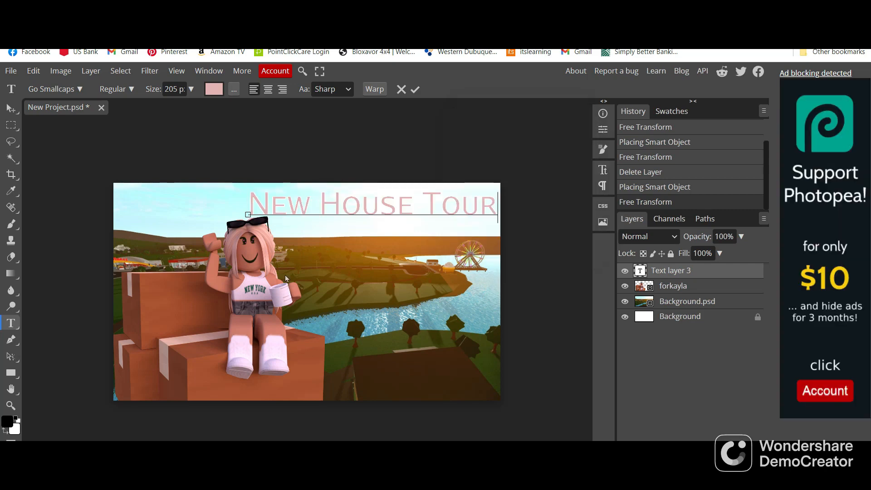
{"action": "left_click", "coordinate": [248, 215]}
{"action": "mouse_move", "coordinate": [205, 251]}
{"action": "left_mouse_down"}
{"action": "mouse_move", "coordinate": [136, 251]}
{"action": "mouse_move", "coordinate": [191, 253]}
{"action": "mouse_move", "coordinate": [222, 239]}
{"action": "mouse_move", "coordinate": [213, 244]}
{"action": "mouse_move", "coordinate": [209, 334]}
{"action": "mouse_move", "coordinate": [202, 248]}
{"action": "left_mouse_up"}
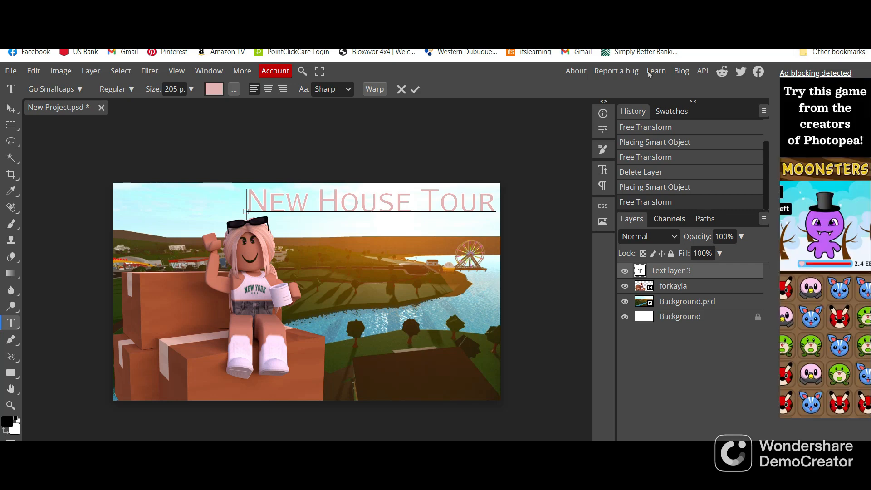
Place the sparkles image as a new layer and enlarge it until it covers the whole canvas
{"action": "left_click", "coordinate": [10, 71]}
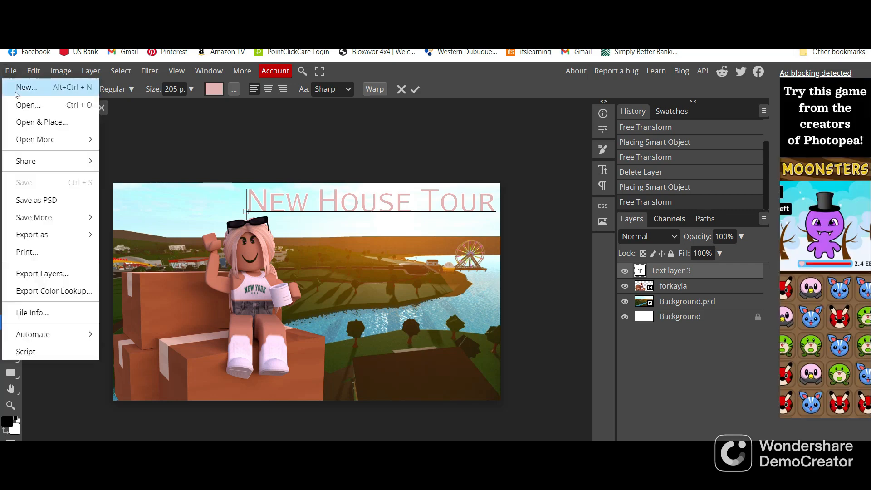
{"action": "left_click", "coordinate": [25, 123]}
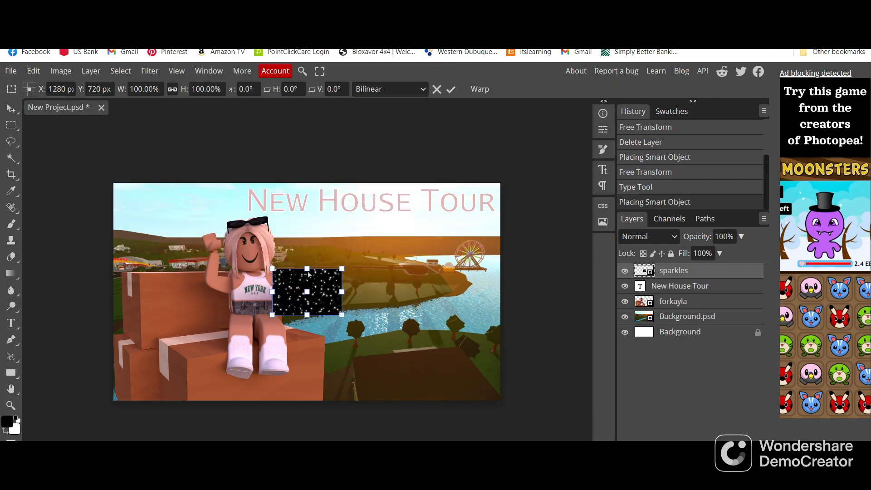
{"action": "left_click_drag", "start_coordinate": [308, 273], "coordinate": [313, 183]}
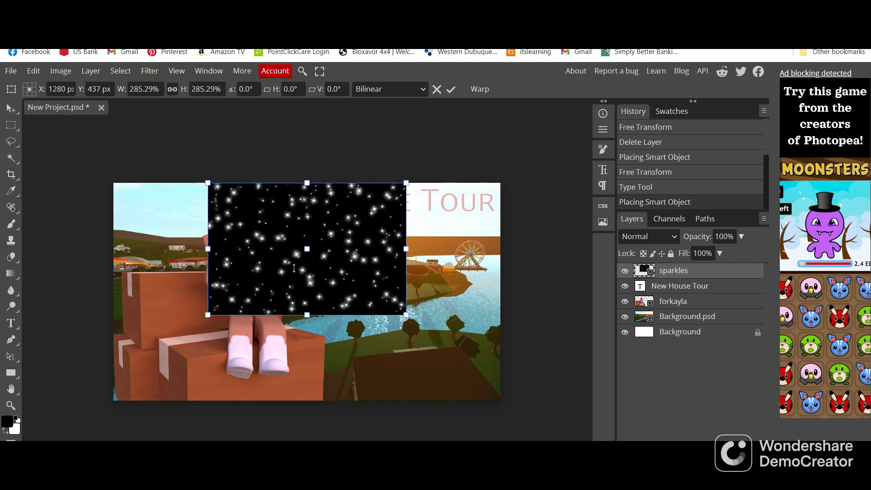
{"action": "left_click_drag", "start_coordinate": [307, 313], "coordinate": [318, 401]}
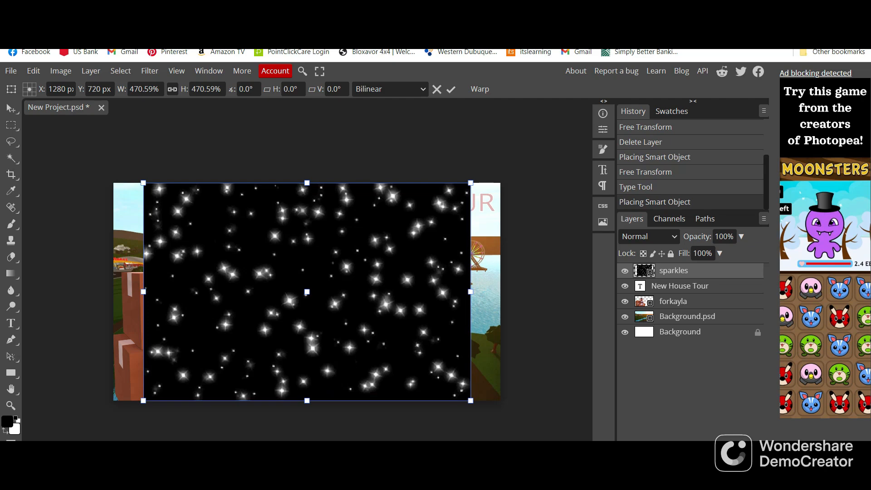
{"action": "left_click_drag", "start_coordinate": [472, 293], "coordinate": [501, 291]}
{"action": "left_click_drag", "start_coordinate": [144, 291], "coordinate": [109, 306]}
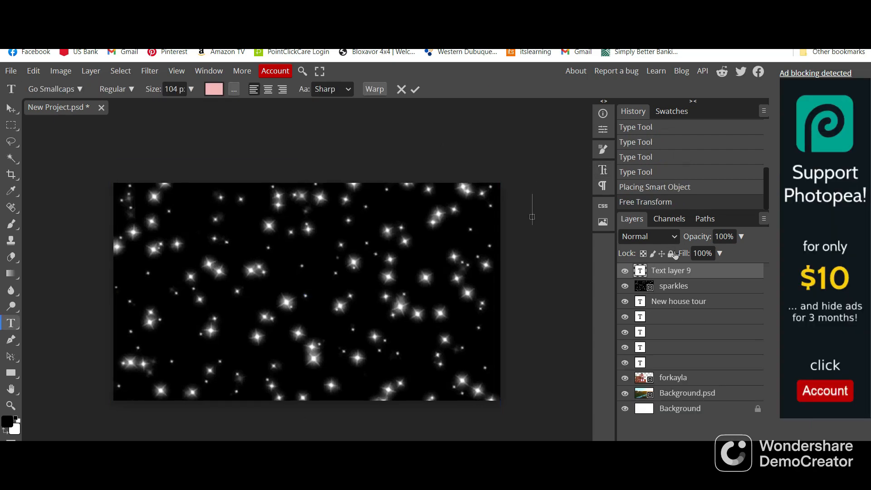
Set the blend mode of the sparkles layer to Screen in its blending options
{"action": "right_click", "coordinate": [674, 291]}
{"action": "left_click", "coordinate": [583, 164]}
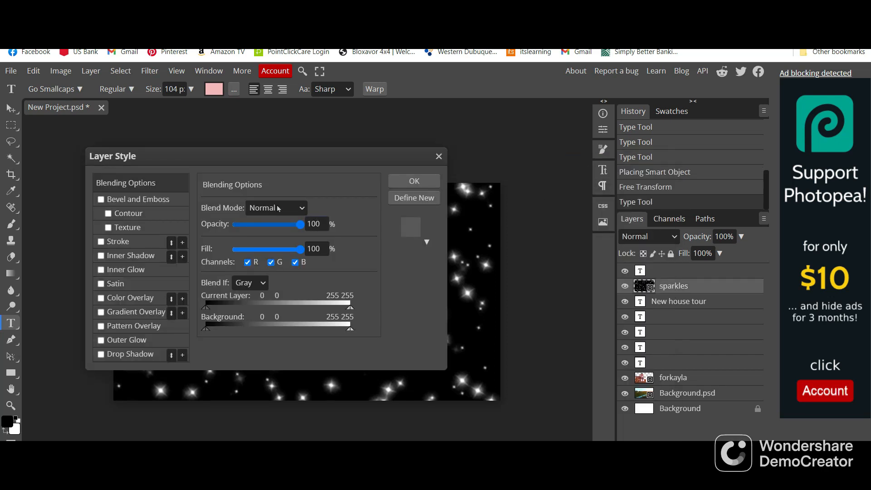
{"action": "left_click", "coordinate": [301, 208]}
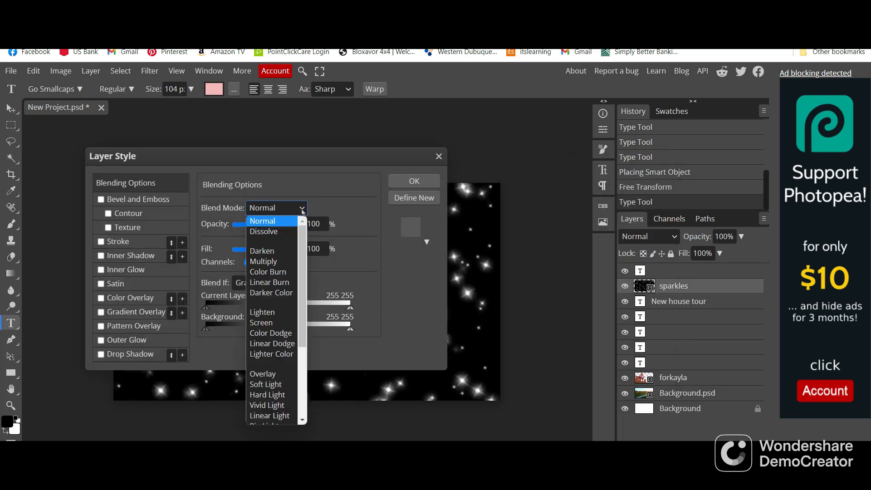
{"action": "left_click", "coordinate": [278, 323]}
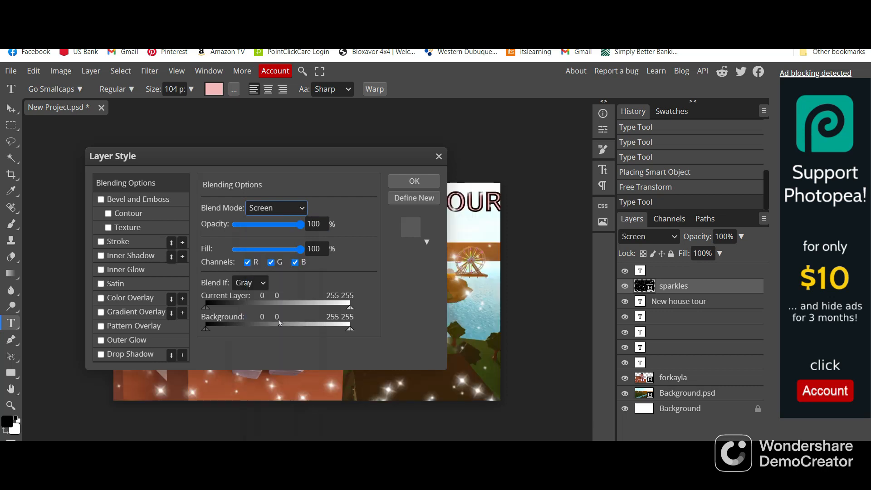
{"action": "left_click", "coordinate": [416, 181]}
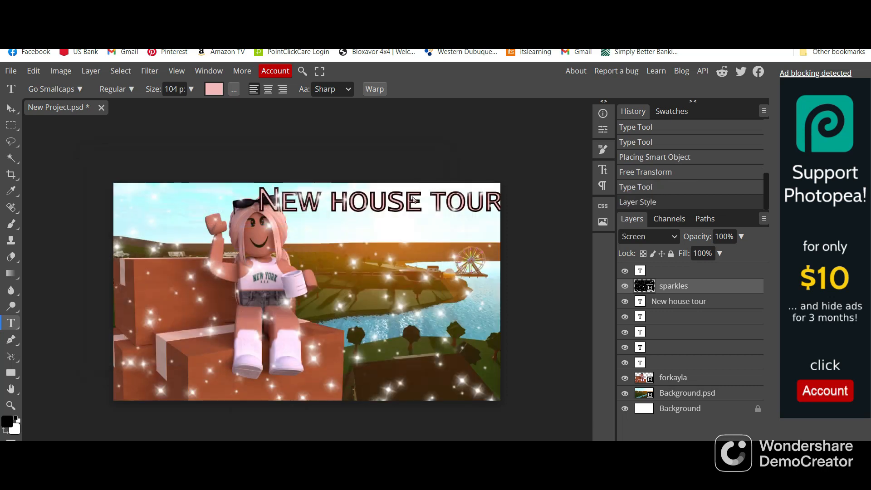
Select the sparkles layer and delete it
{"action": "left_click", "coordinate": [292, 351]}
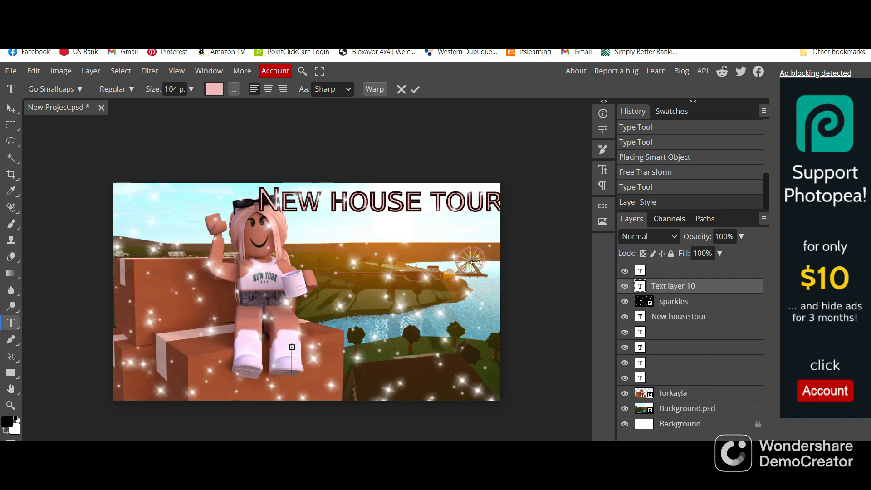
{"action": "left_click", "coordinate": [672, 303]}
{"action": "key", "text": "Delete"}
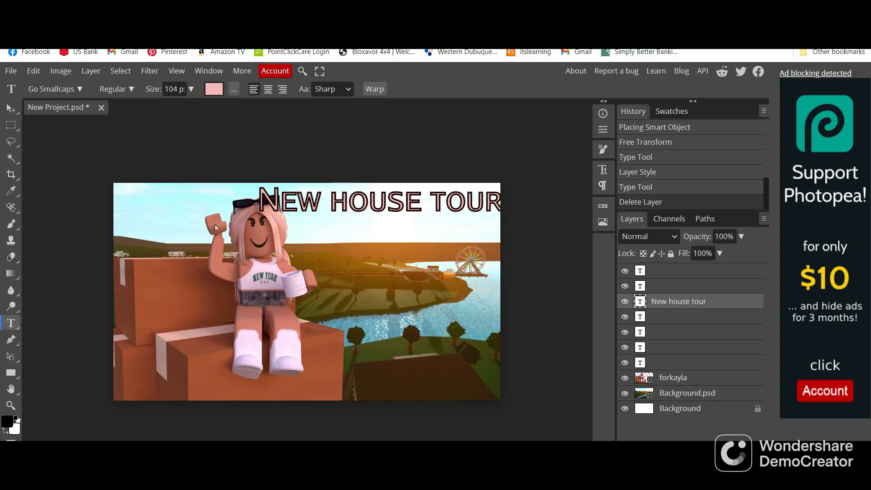
Try to apply a Gaussian Blur to the empty text layer above the title, rasterizing that layer first
{"action": "left_click", "coordinate": [260, 205]}
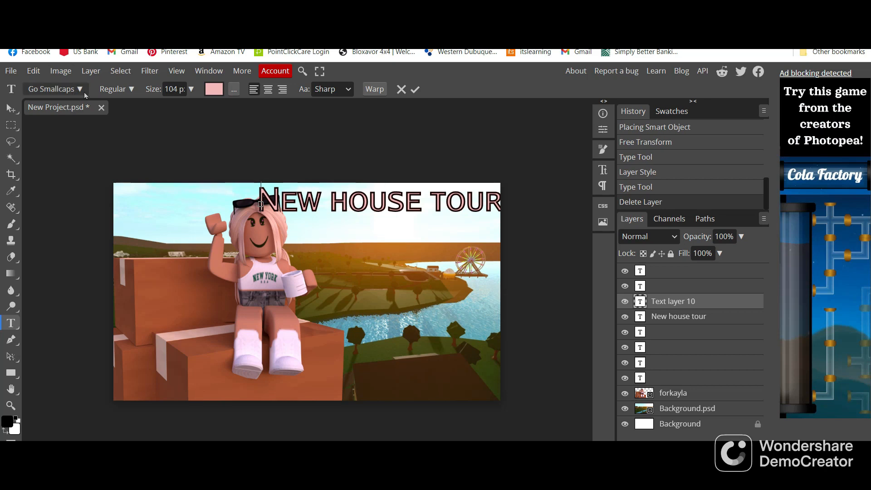
{"action": "left_click", "coordinate": [151, 73]}
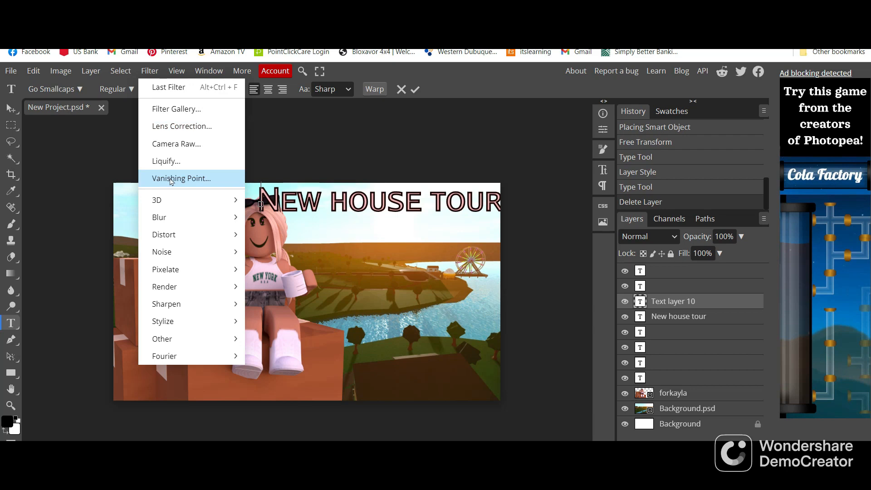
{"action": "mouse_move", "coordinate": [165, 221]}
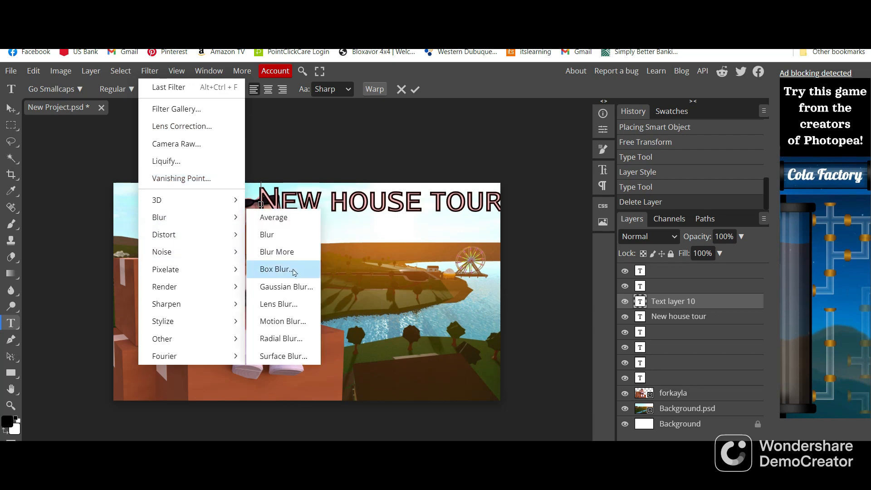
{"action": "left_click", "coordinate": [287, 287]}
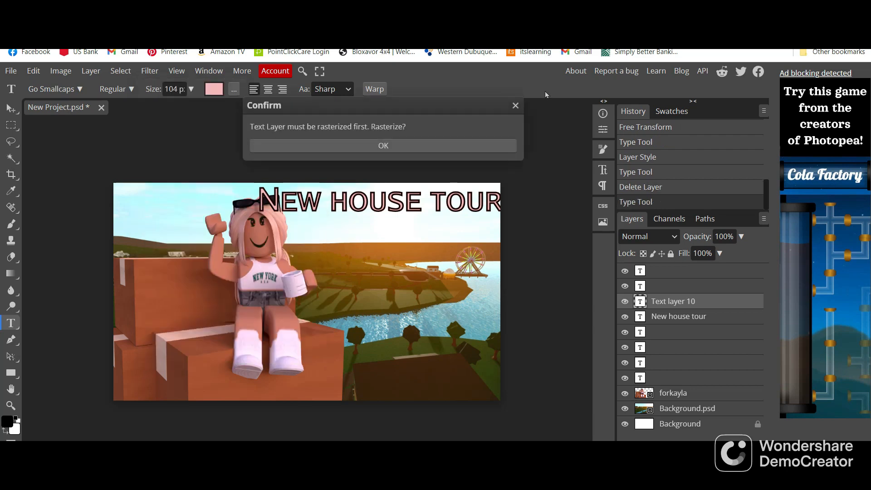
{"action": "left_click", "coordinate": [434, 145]}
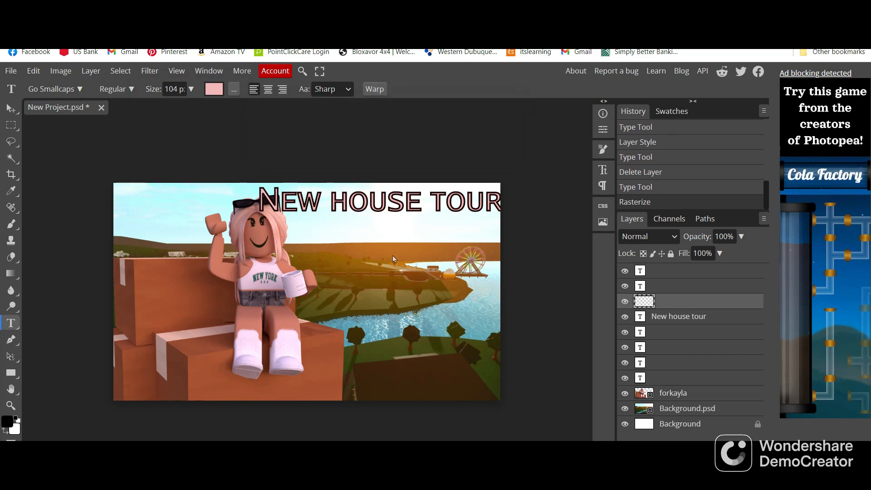
{"action": "left_click", "coordinate": [373, 245]}
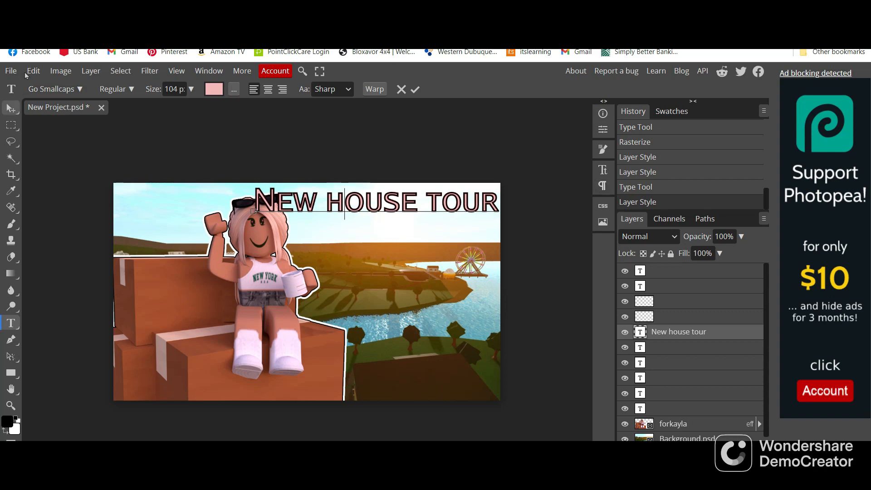
{"action": "left_click", "coordinate": [11, 71]}
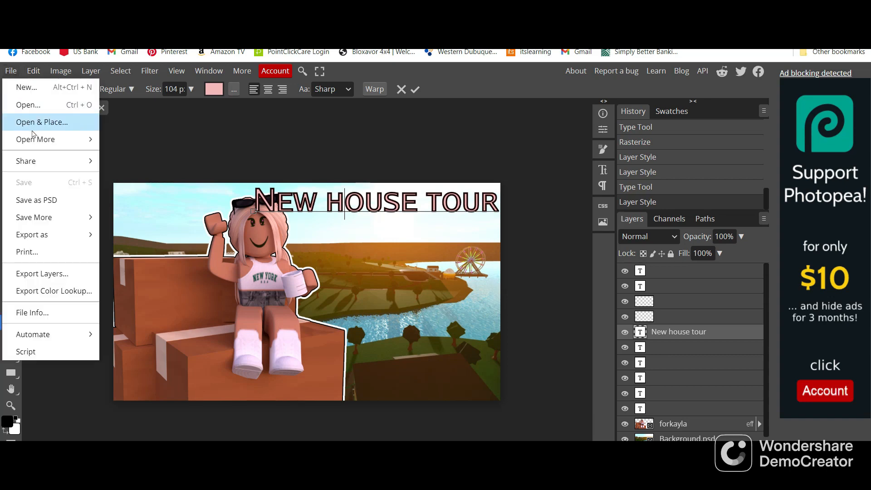
{"action": "mouse_move", "coordinate": [34, 217]}
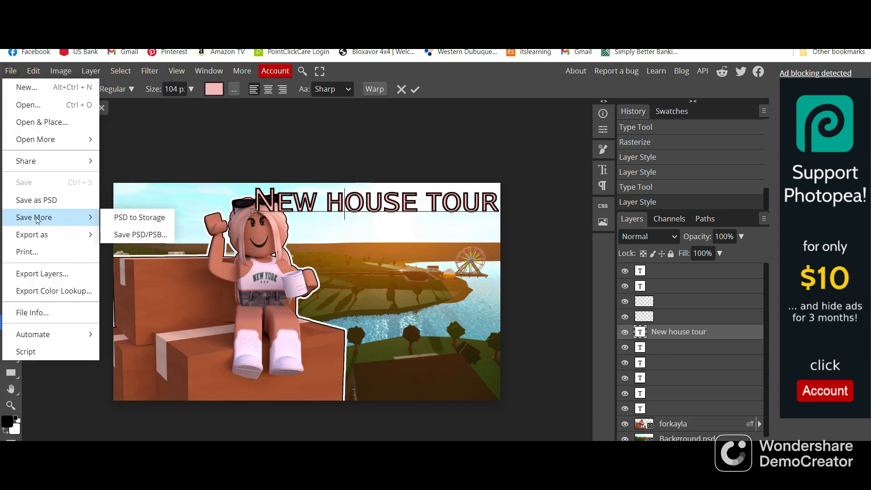
{"action": "mouse_move", "coordinate": [44, 239]}
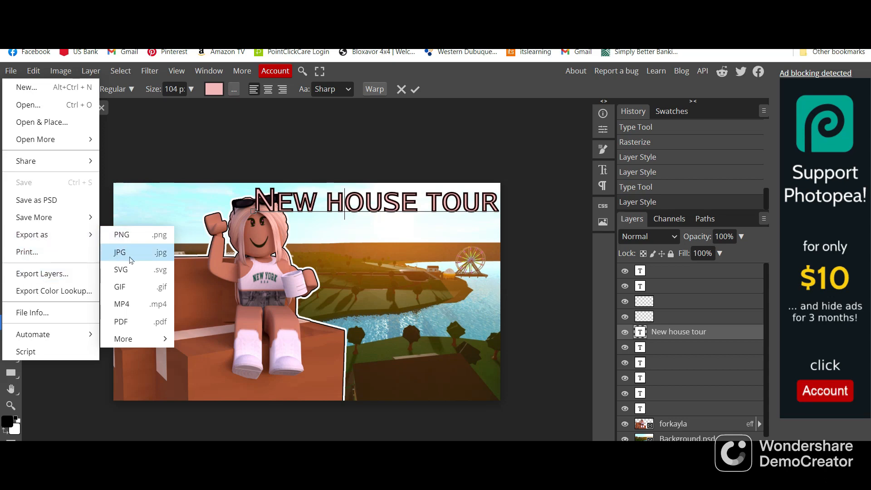
{"action": "left_click", "coordinate": [198, 146]}
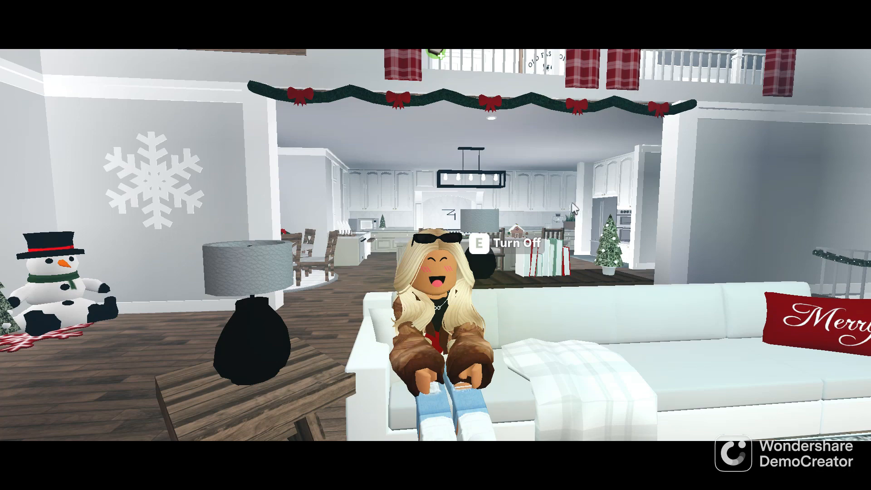
{"action": "key", "text": "shift"}
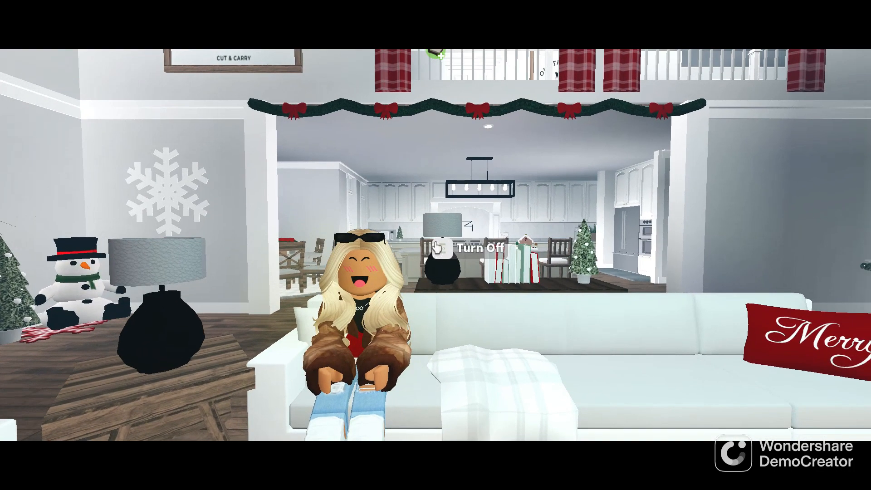
{"action": "key", "text": "shift"}
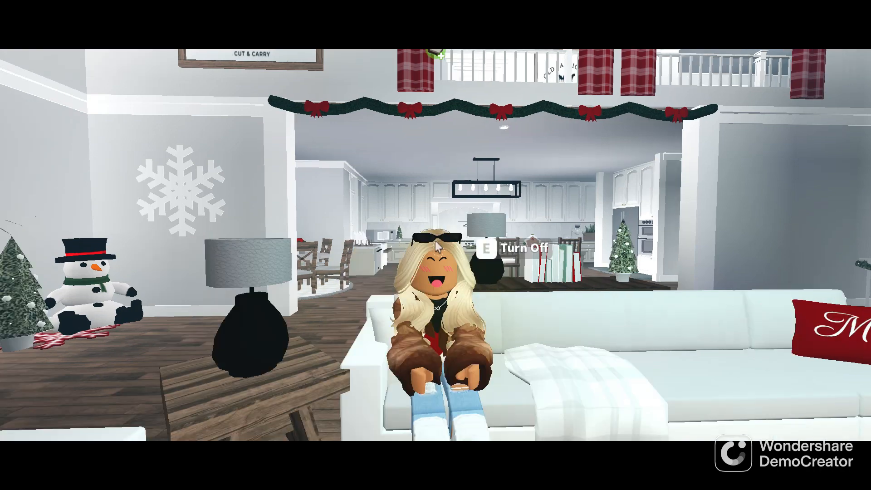